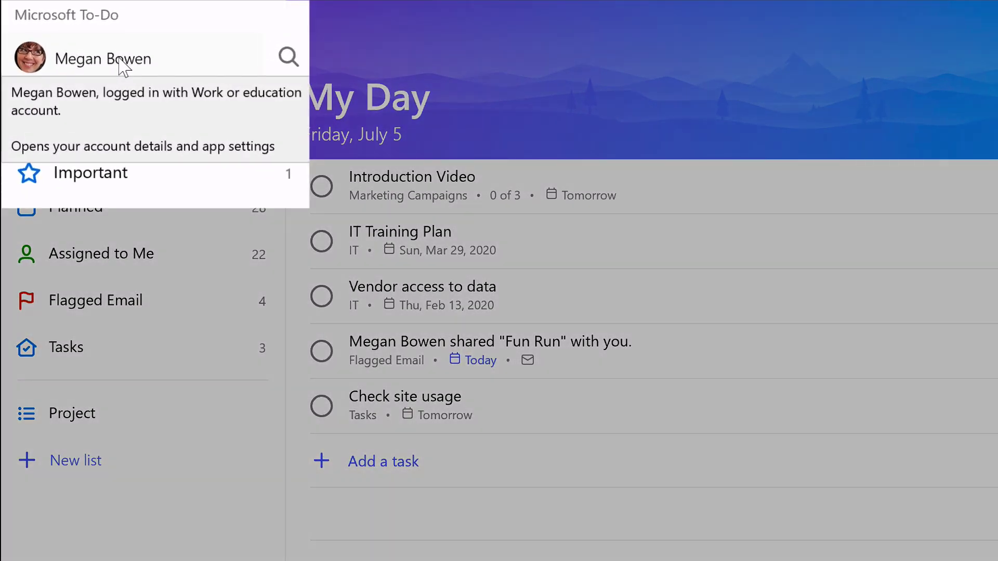
# From the account menu, go to Manage Accounts and choose Add account to reach the sign-in choices.
pyautogui.click(121, 63)
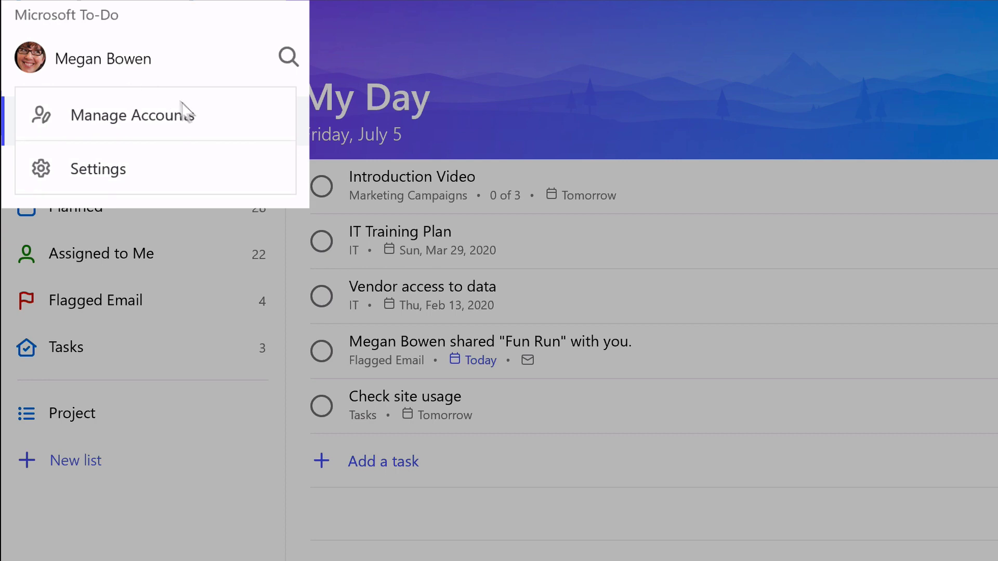
pyautogui.click(207, 122)
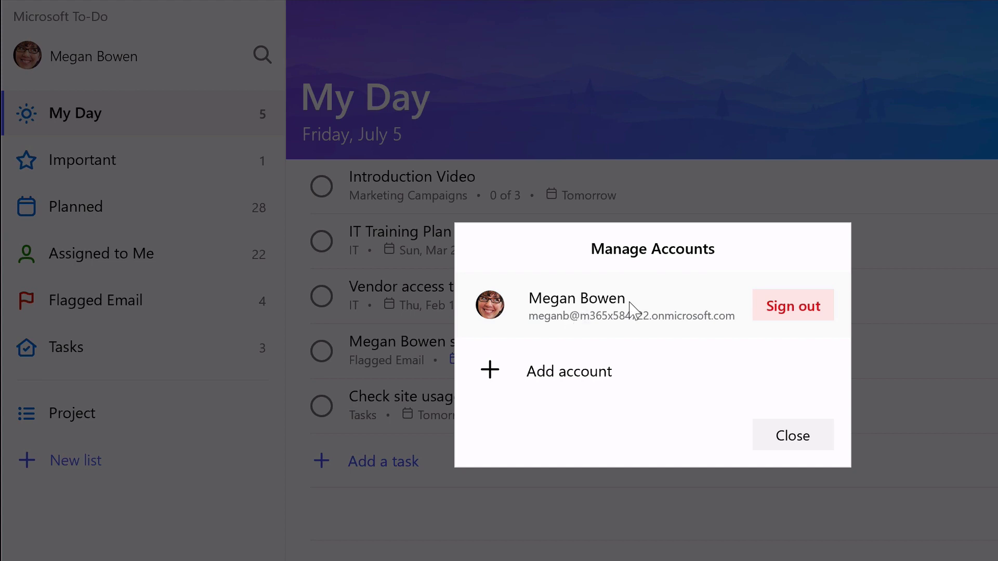
pyautogui.click(575, 378)
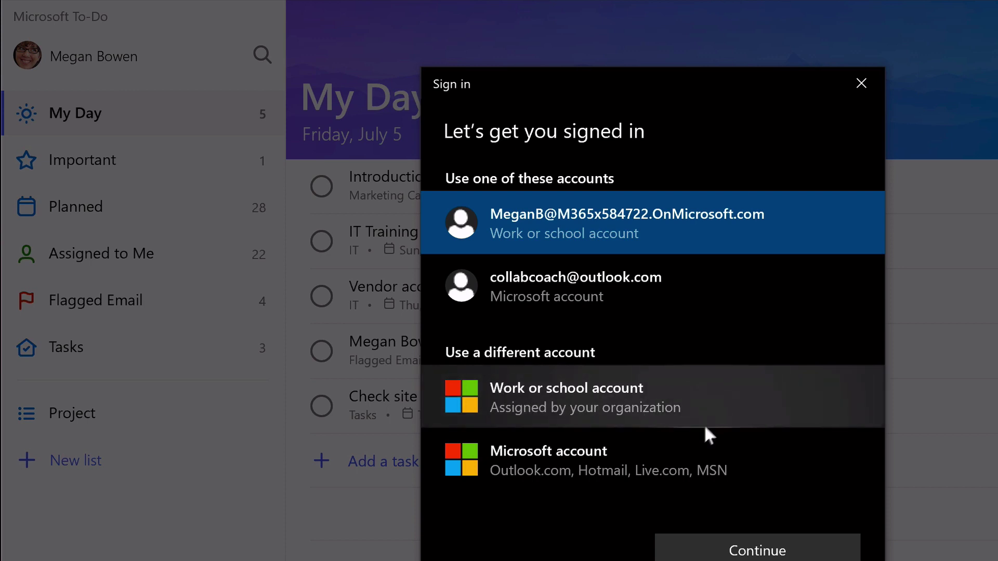
# Sign in with the personal Microsoft account's e-mail and password, then switch back to the work account.
pyautogui.click(698, 457)
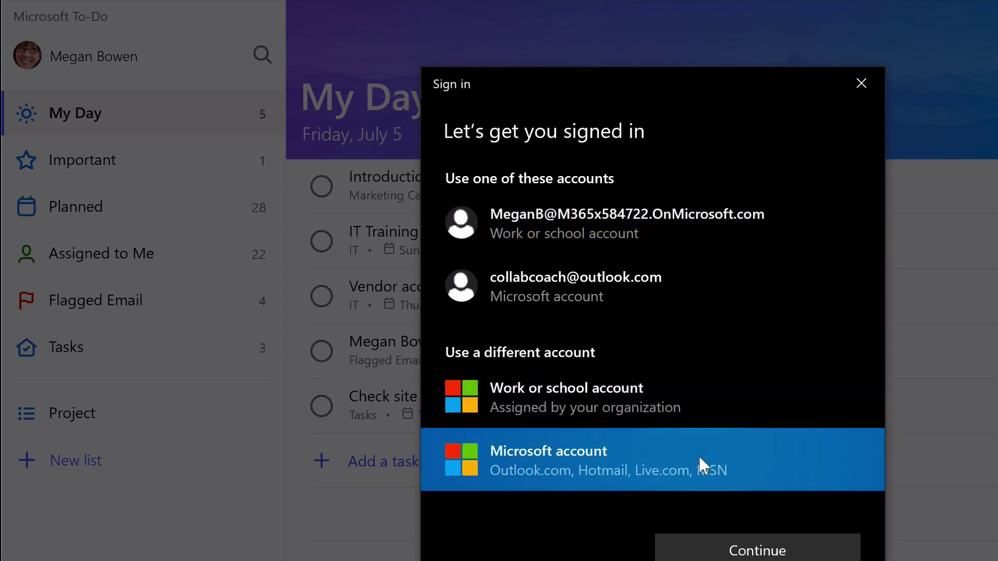
pyautogui.click(763, 552)
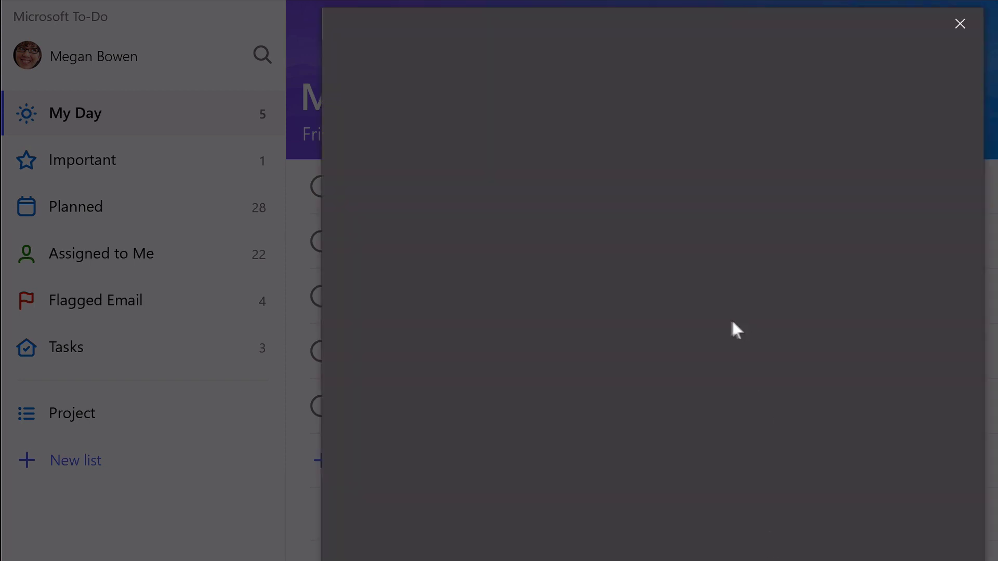
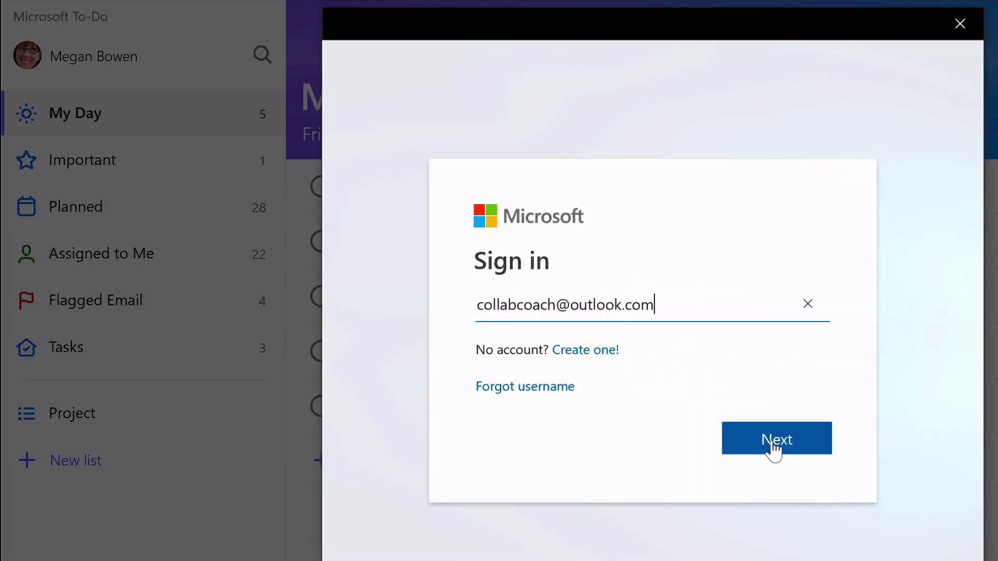
pyautogui.click(774, 447)
pyautogui.write('*********')
pyautogui.click(768, 438)
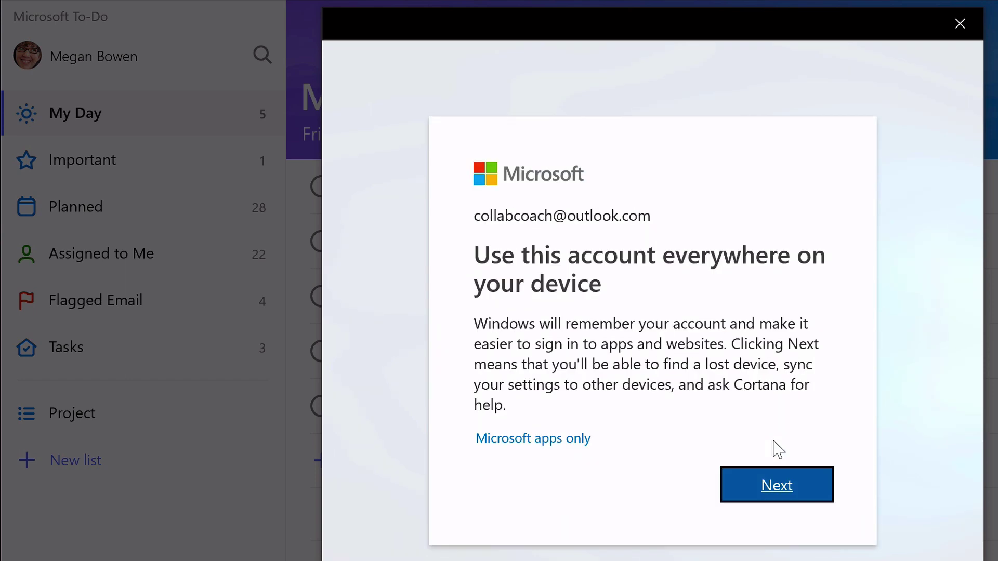
pyautogui.click(777, 489)
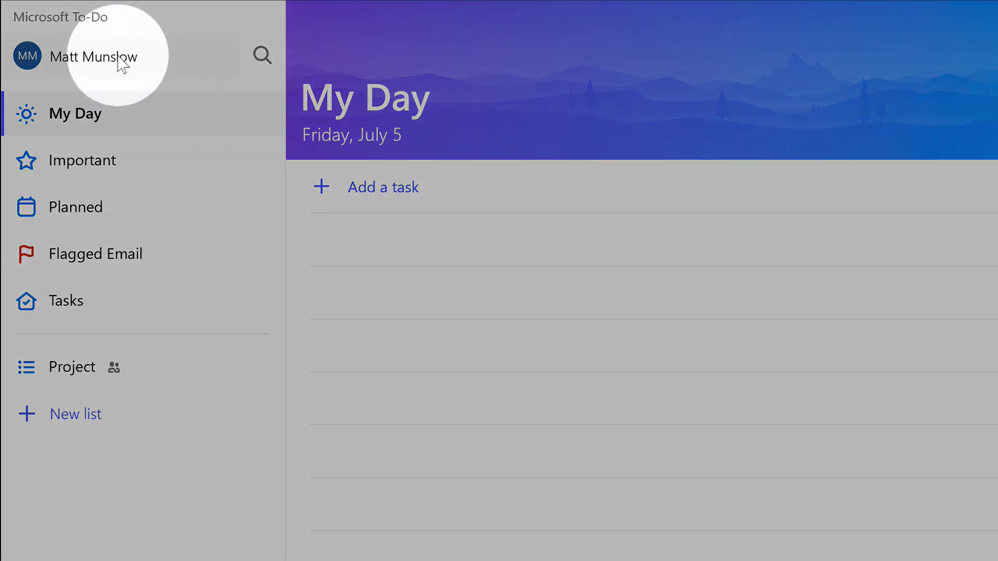
pyautogui.click(118, 62)
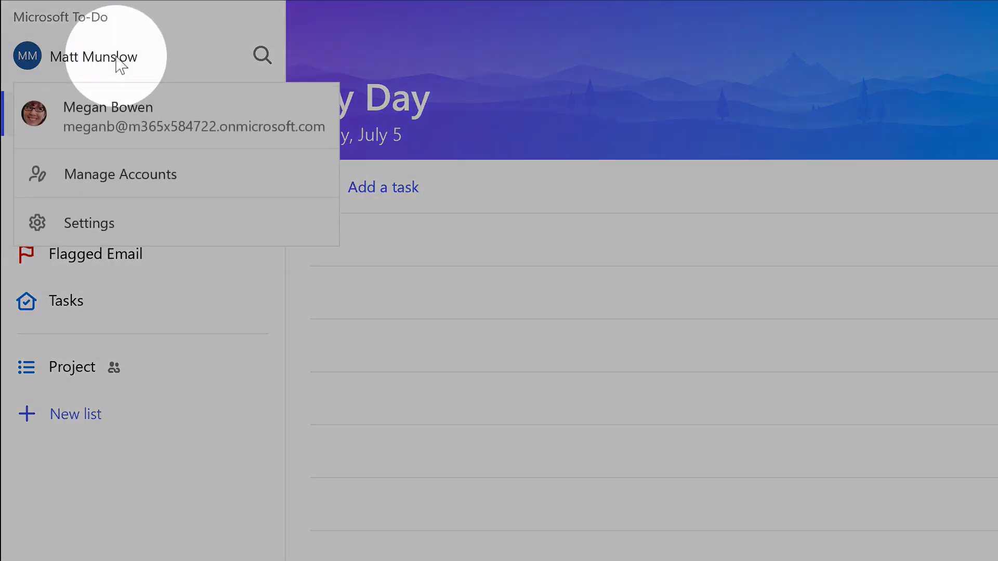
pyautogui.click(266, 136)
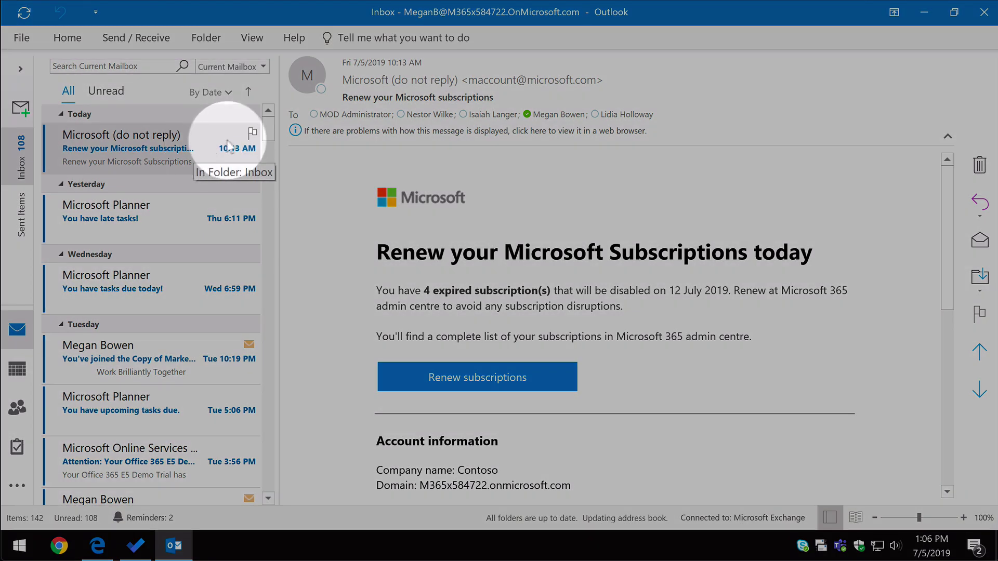
# Flag the 'Renew your Microsoft subscriptions' email and review its Follow Up options.
pyautogui.click(253, 133)
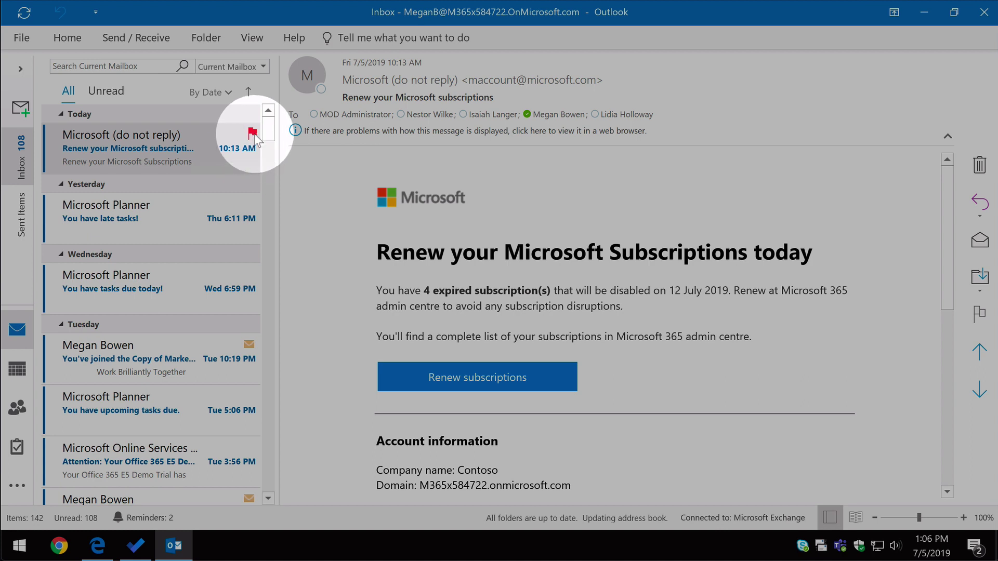
pyautogui.rightClick(225, 137)
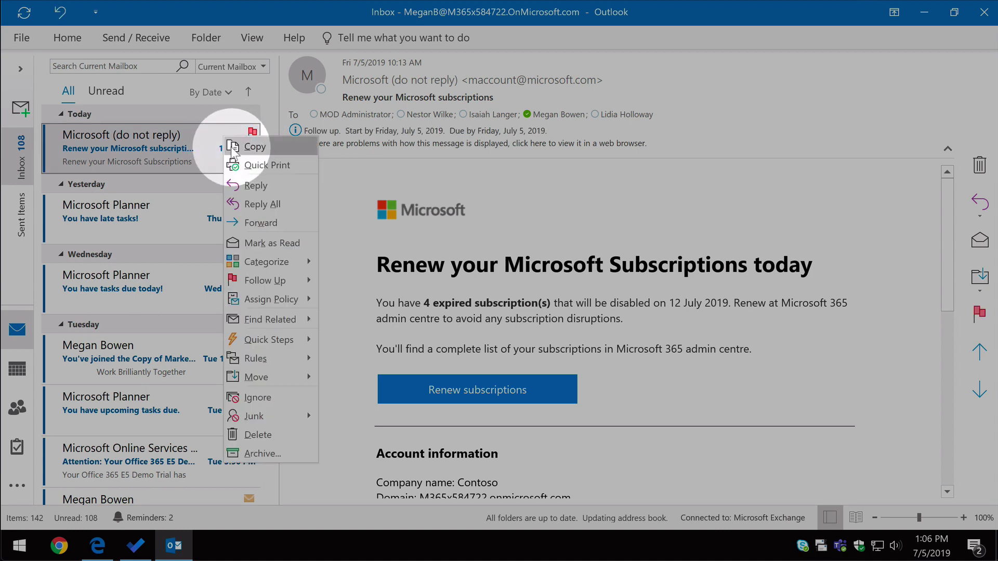
pyautogui.moveTo(283, 281)
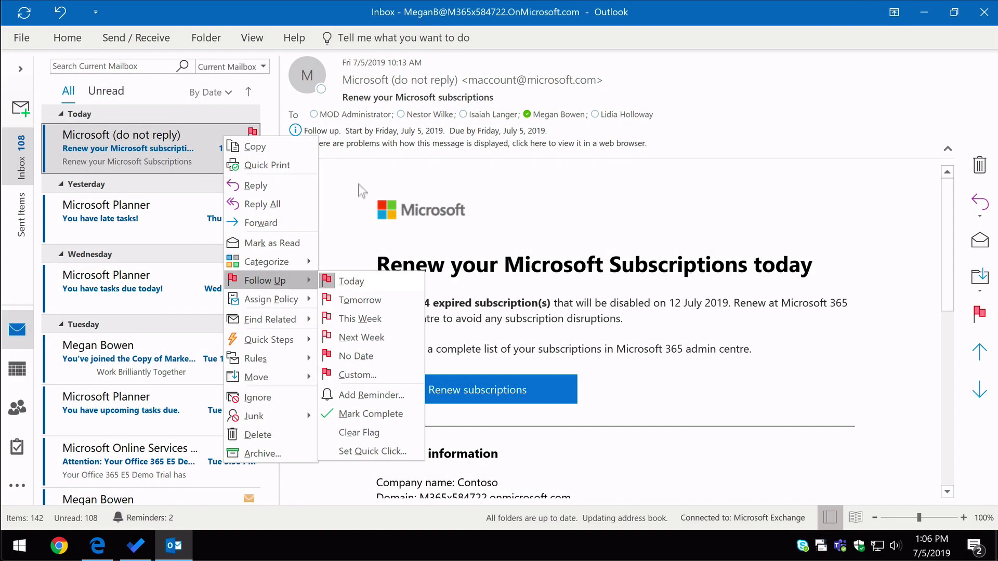
pyautogui.click(358, 179)
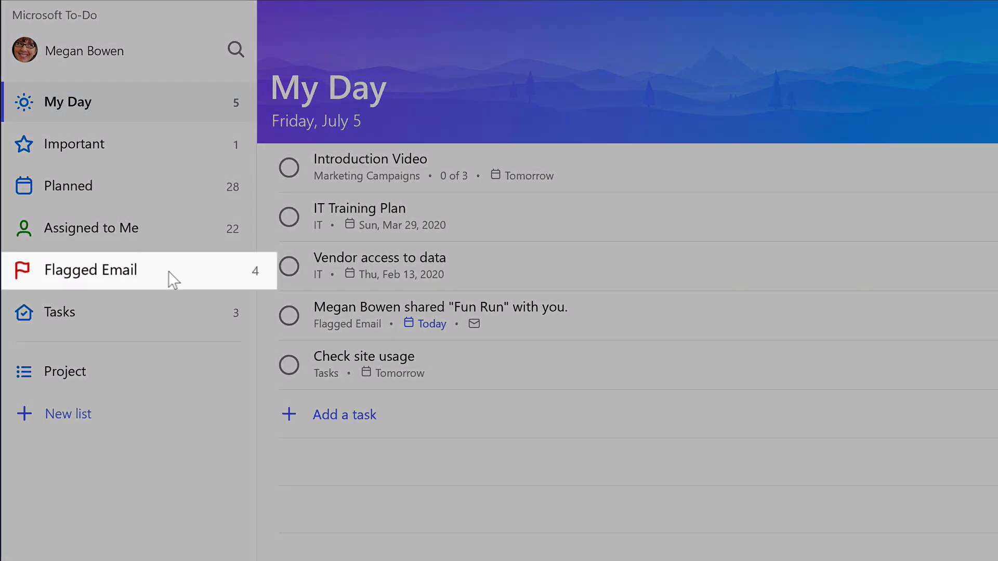
# In Flagged Email, complete the 'Renew your Microsoft subscriptions' task without adding it to My Day.
pyautogui.click(162, 279)
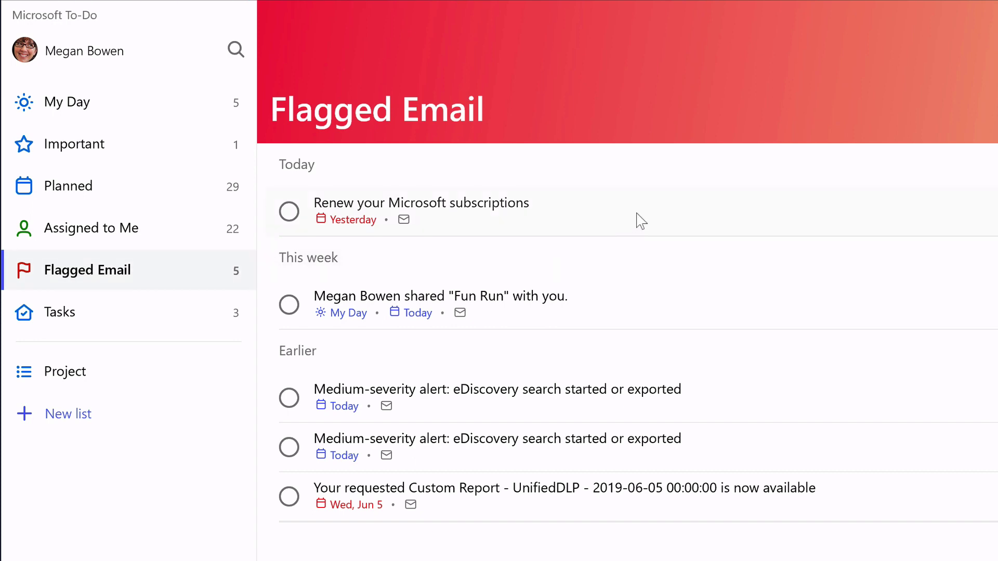
pyautogui.moveTo(617, 221); pyautogui.dragTo(868, 212)
pyautogui.click(891, 210)
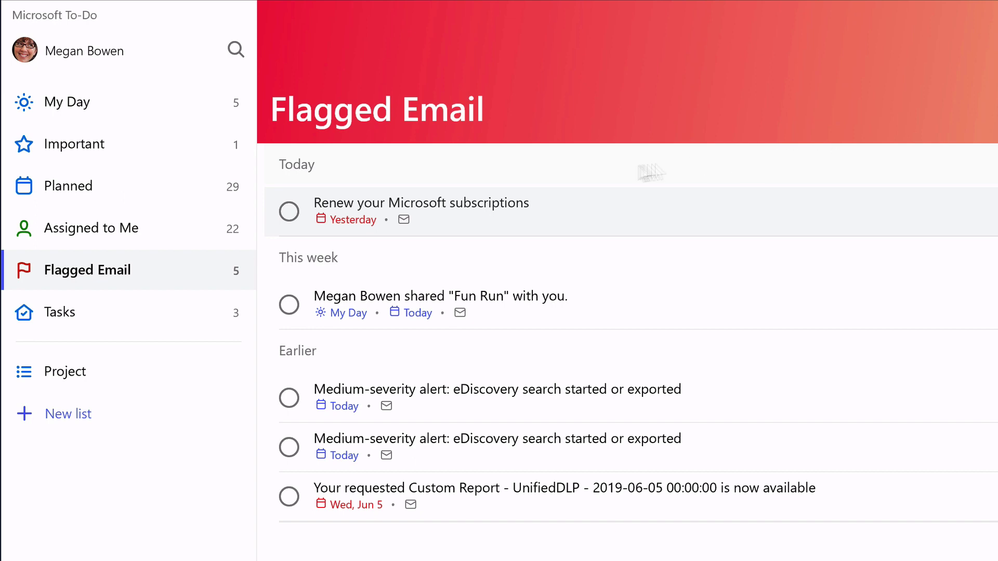
pyautogui.moveTo(358, 183); pyautogui.dragTo(294, 222)
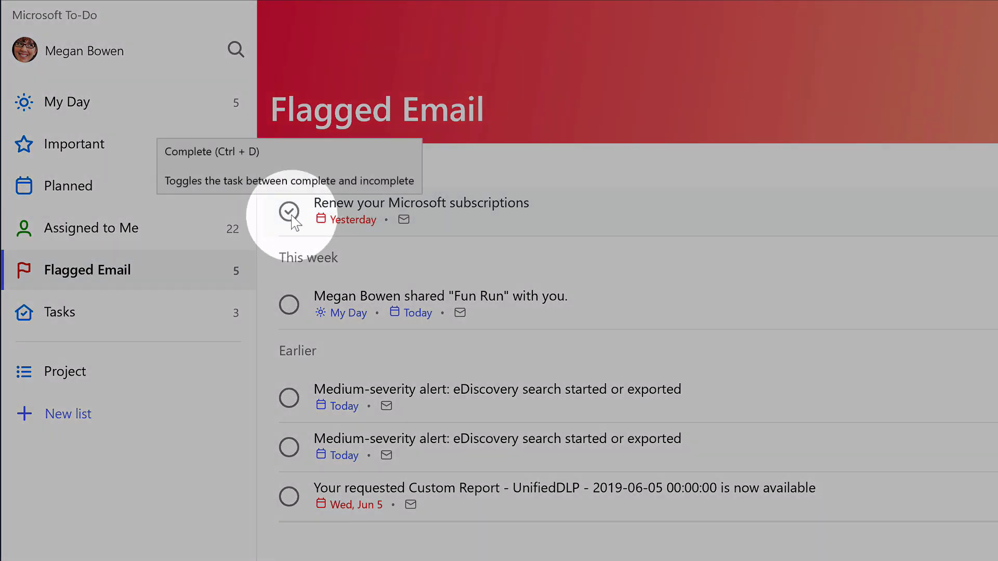
pyautogui.click(291, 214)
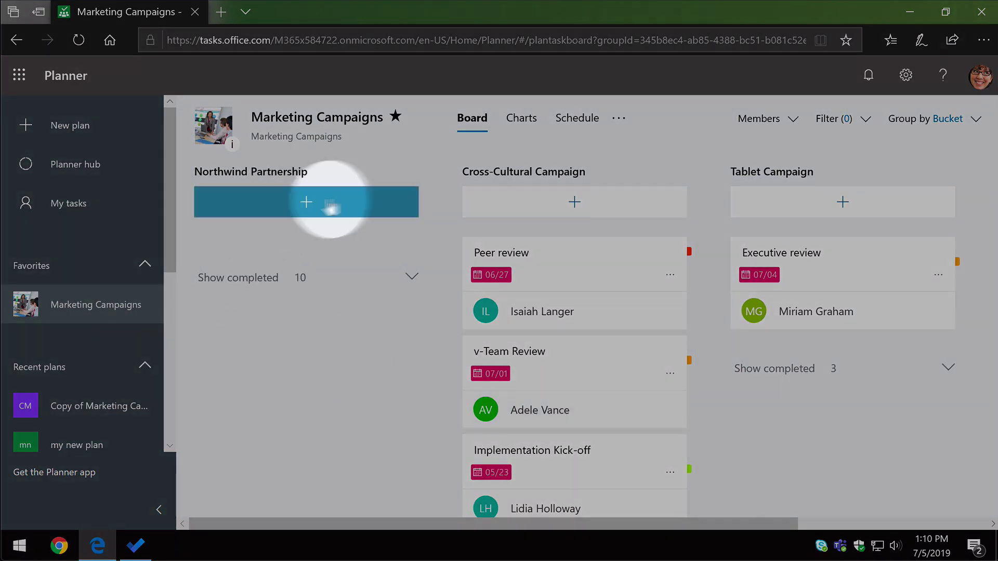
# Add the task 'Make a video!' under Northwind Partnership, assigned to yourself.
pyautogui.click(362, 208)
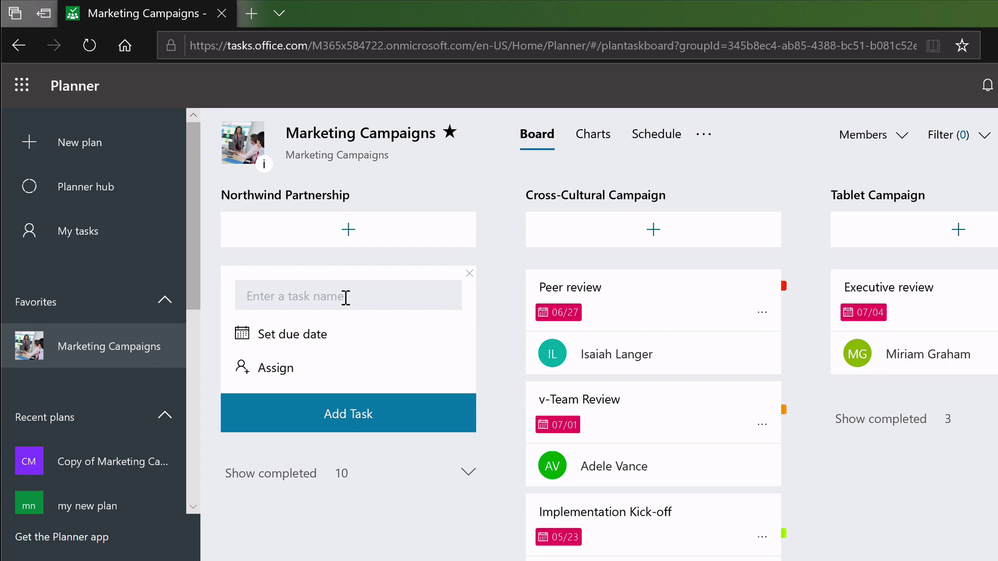
pyautogui.write('Make a video!')
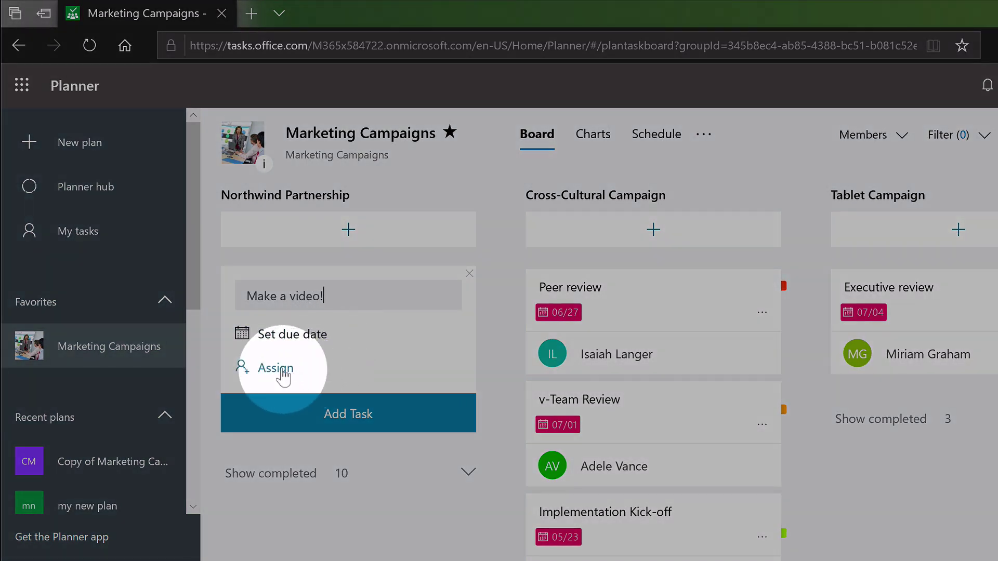
pyautogui.click(283, 372)
pyautogui.write('megan')
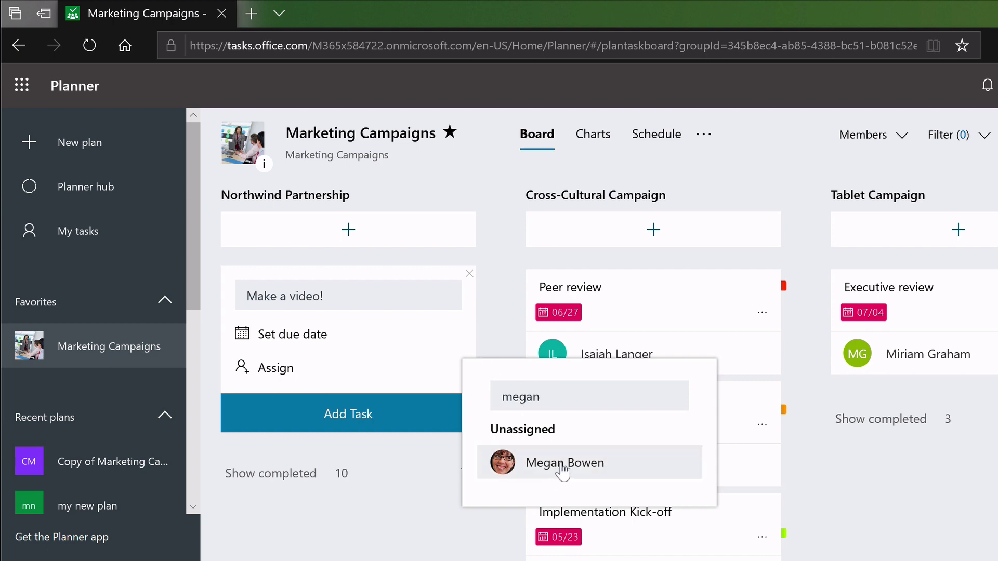
pyautogui.click(562, 467)
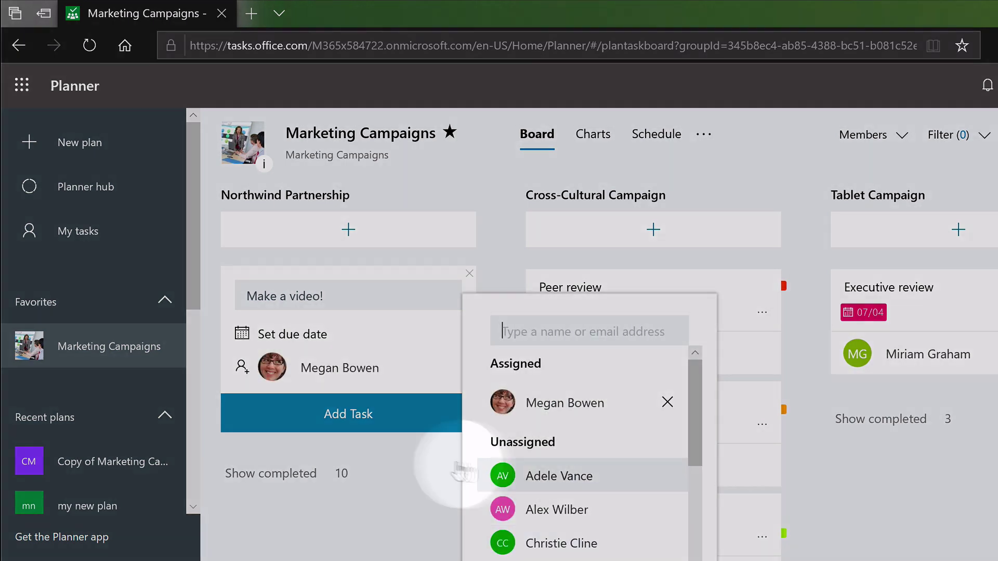
pyautogui.click(335, 415)
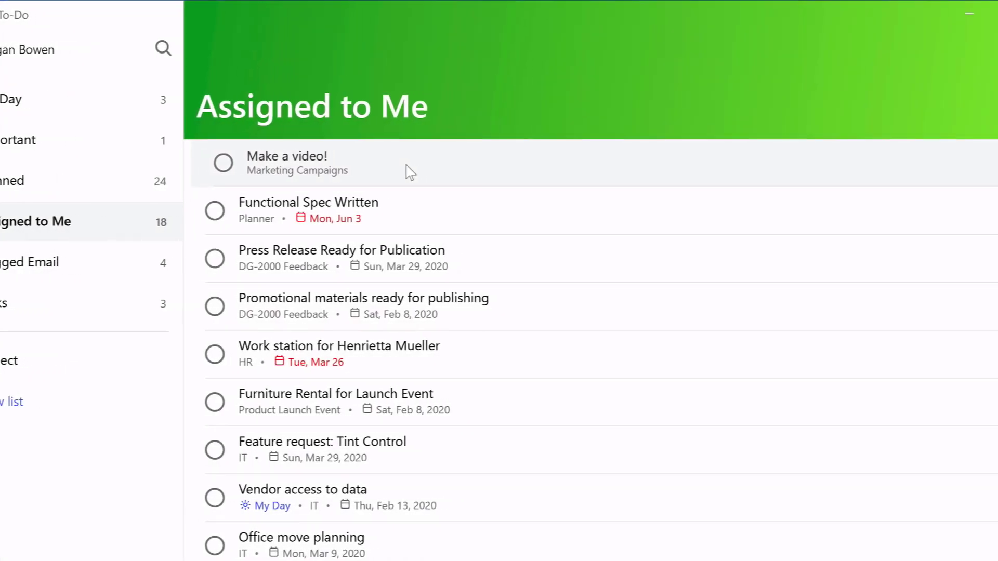
# Open 'Make a video!' from Assigned to Me, view it in Planner, then mark it complete.
pyautogui.click(404, 167)
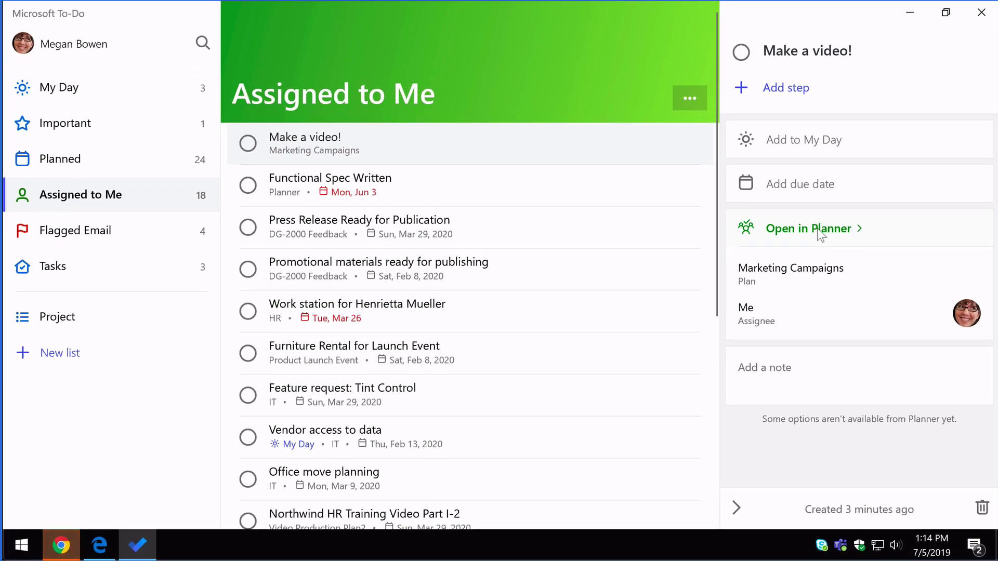
pyautogui.click(817, 228)
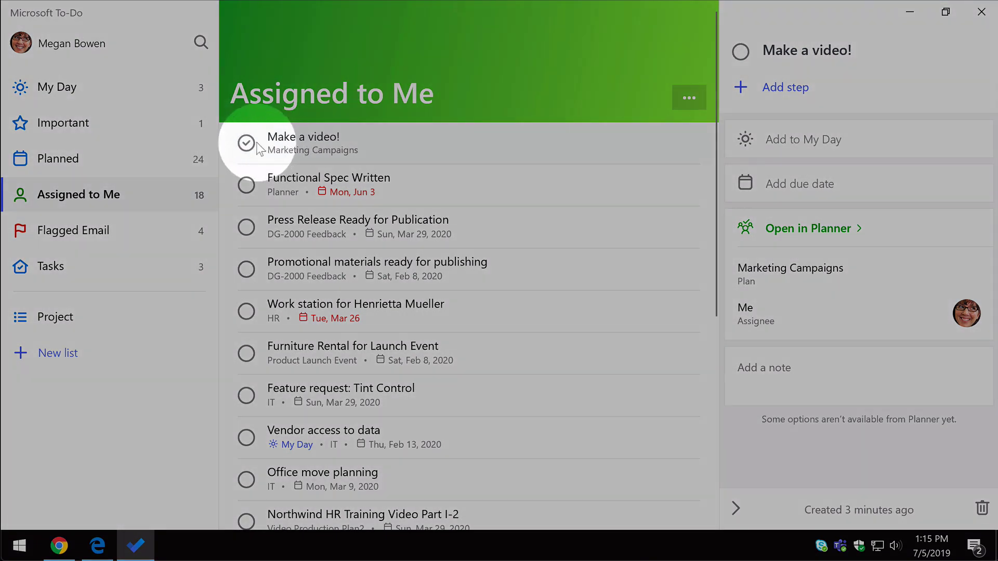
pyautogui.click(247, 143)
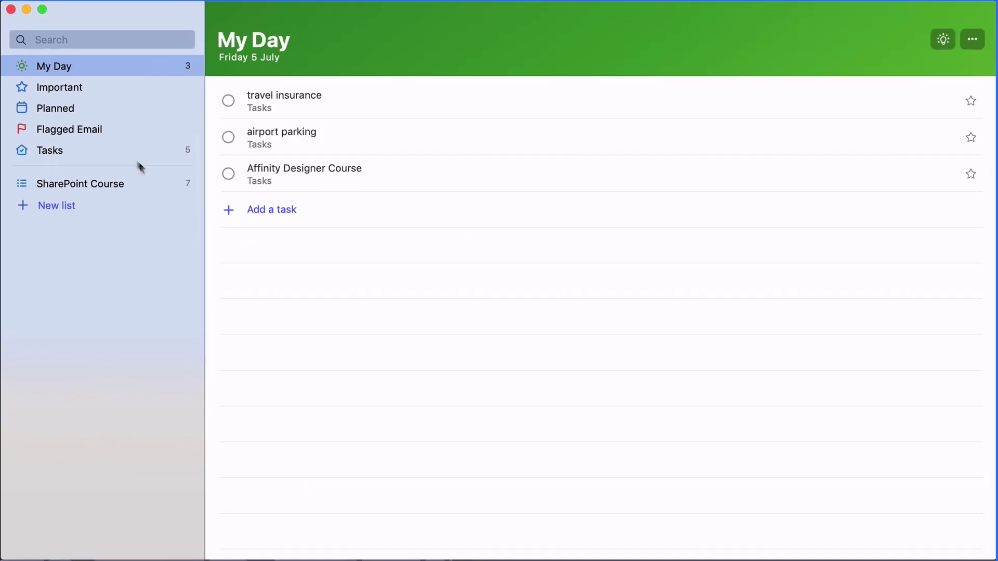
# In SharePoint Course, star 'Create a short promo for YouTube' and make it due tomorrow.
pyautogui.click(120, 193)
pyautogui.moveTo(369, 106); pyautogui.dragTo(478, 103)
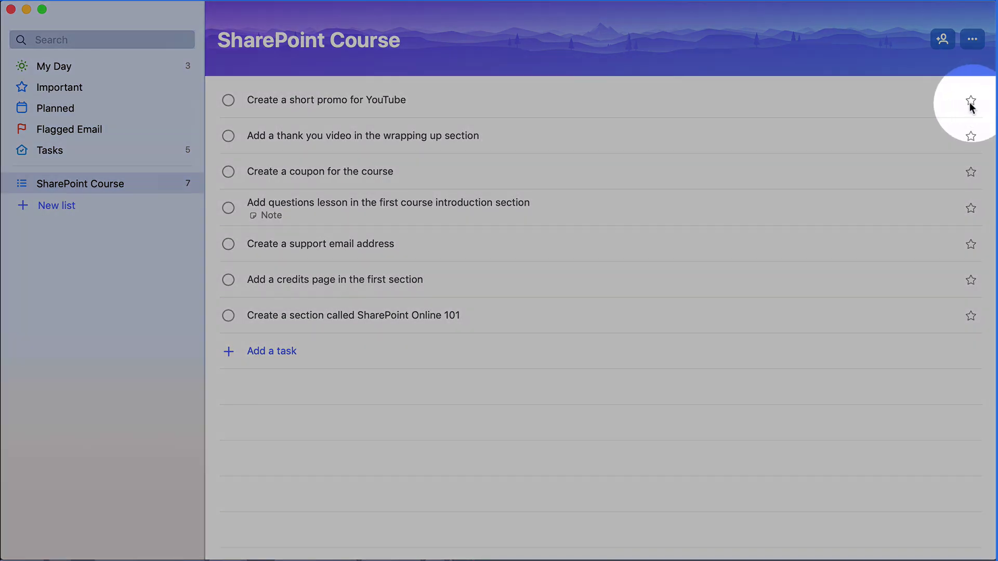
pyautogui.click(970, 102)
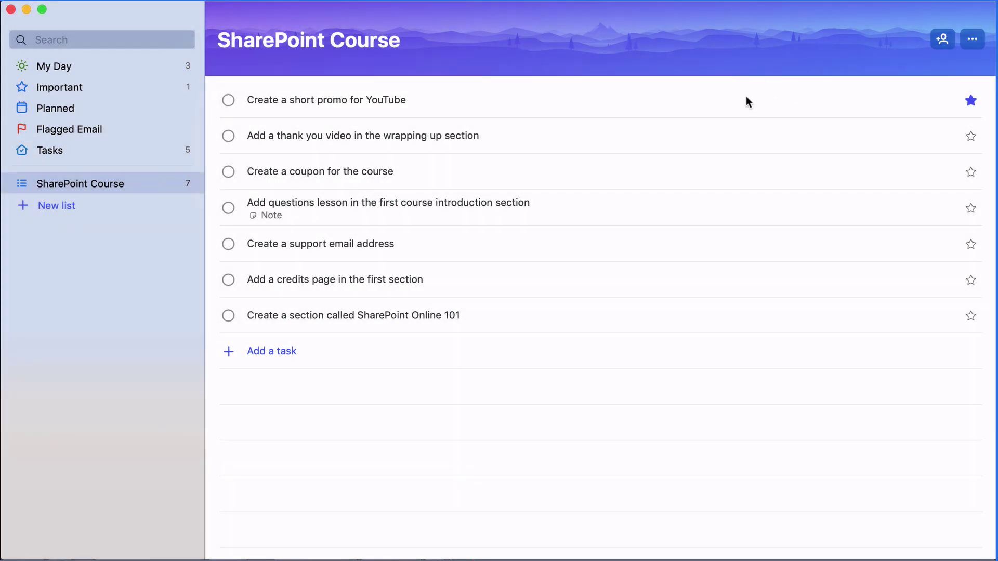
pyautogui.rightClick(746, 98)
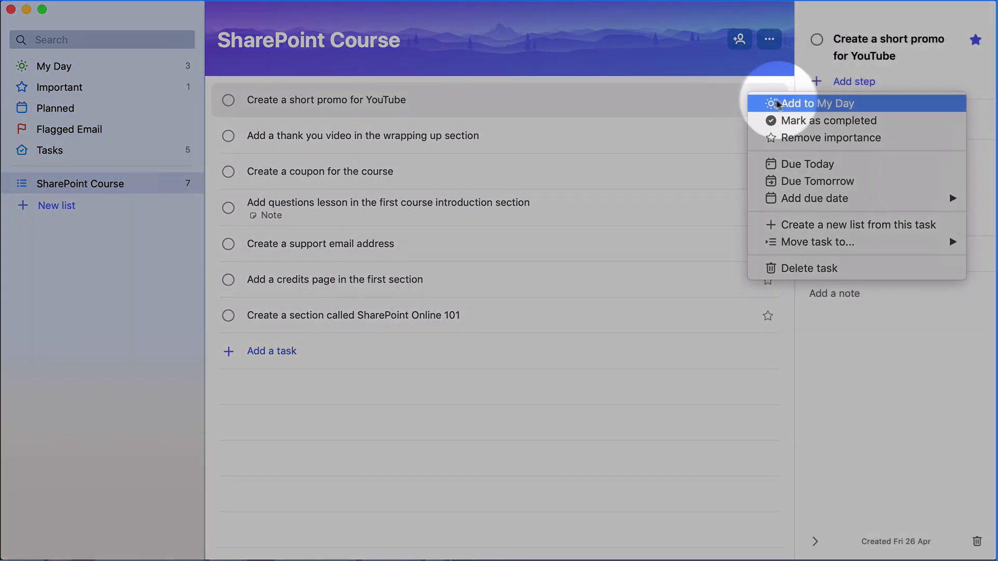
pyautogui.click(821, 182)
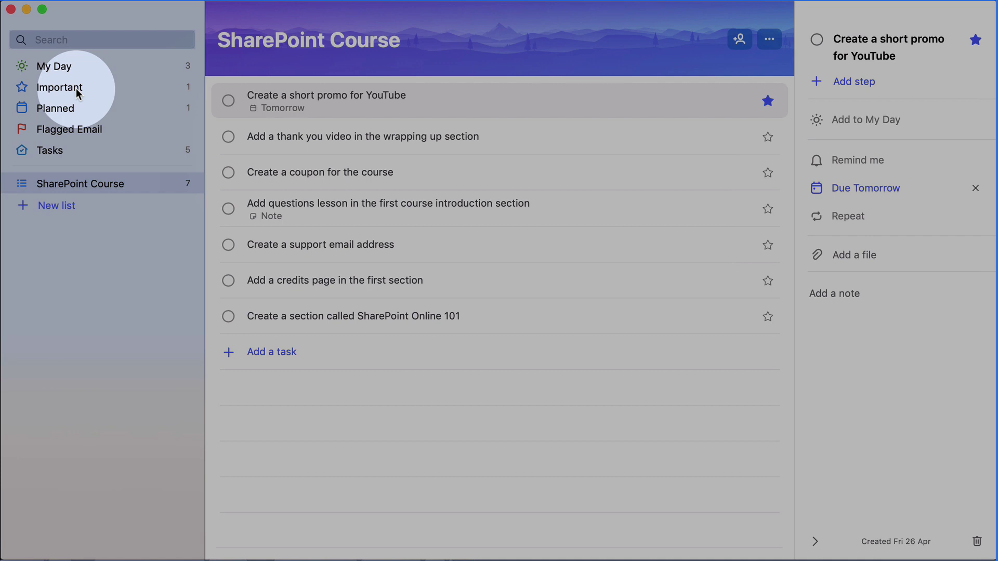
# Check the Important, Planned and Flagged Email lists in turn.
pyautogui.click(77, 92)
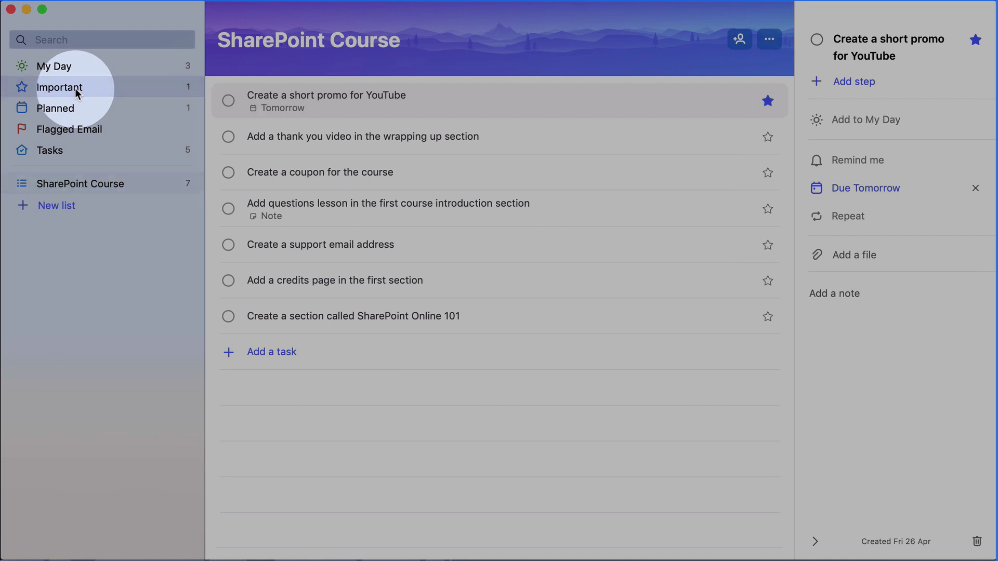
pyautogui.click(71, 109)
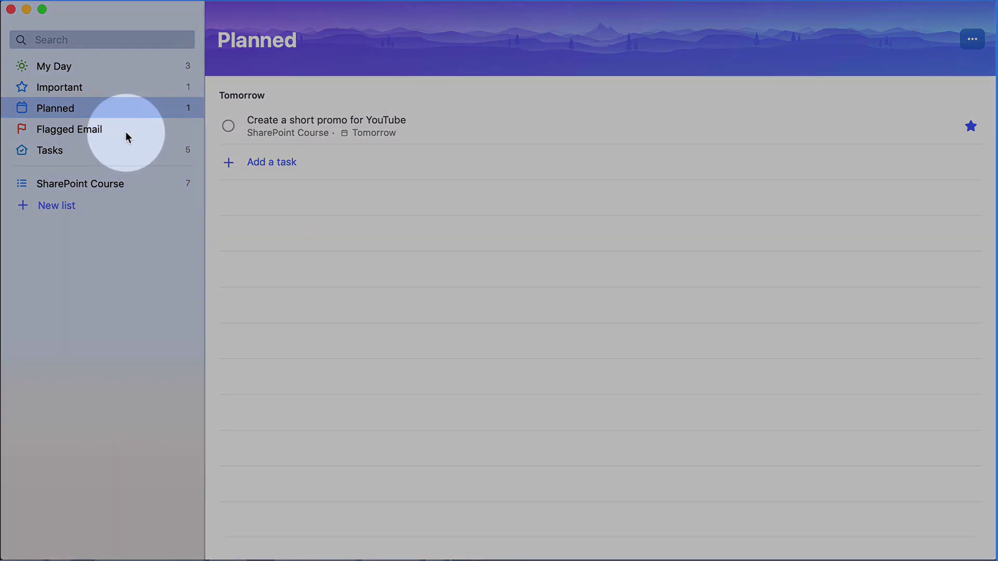
pyautogui.click(126, 136)
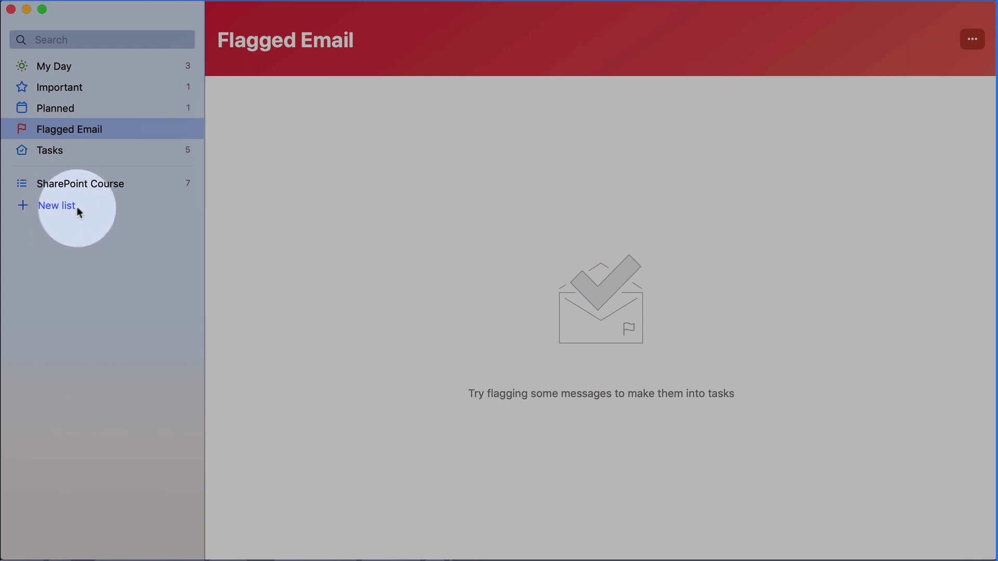
# Create a new Untitled list and open its List sharing dialog.
pyautogui.click(87, 185)
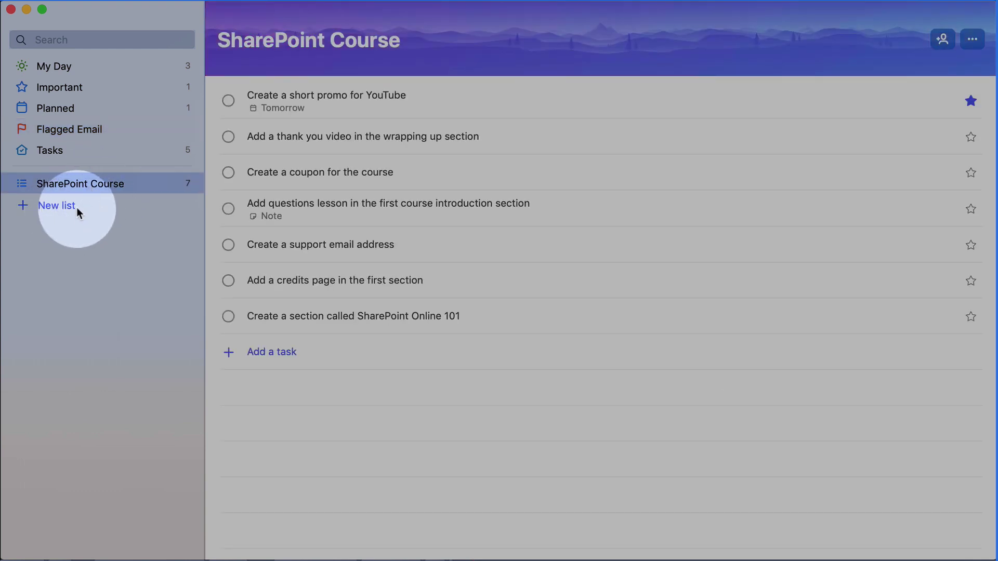
pyautogui.click(76, 207)
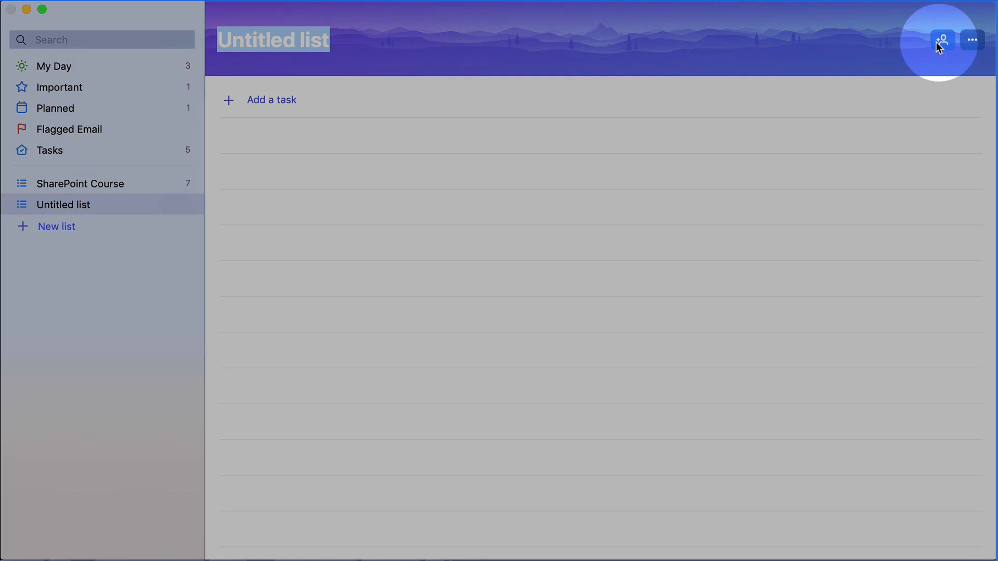
pyautogui.click(940, 42)
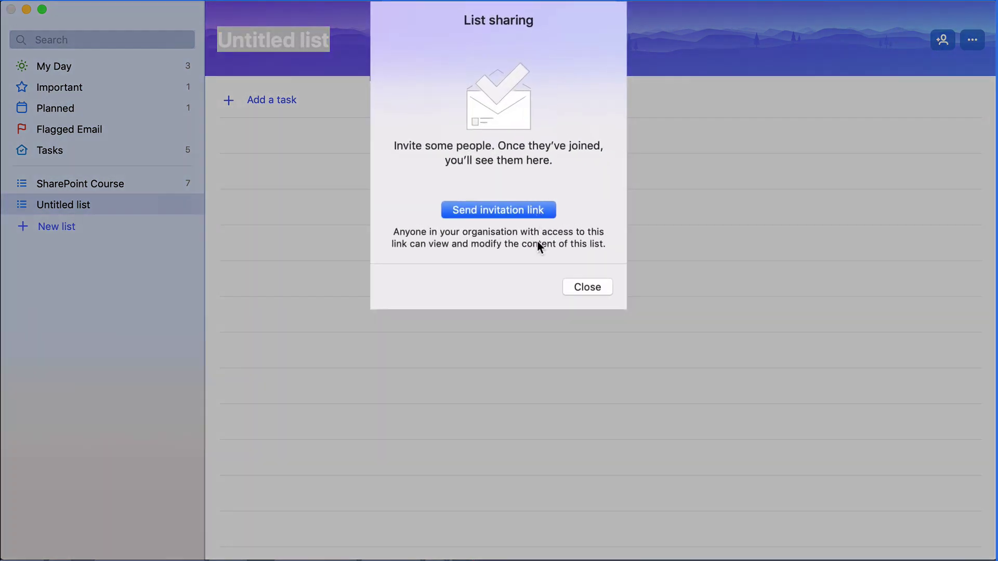